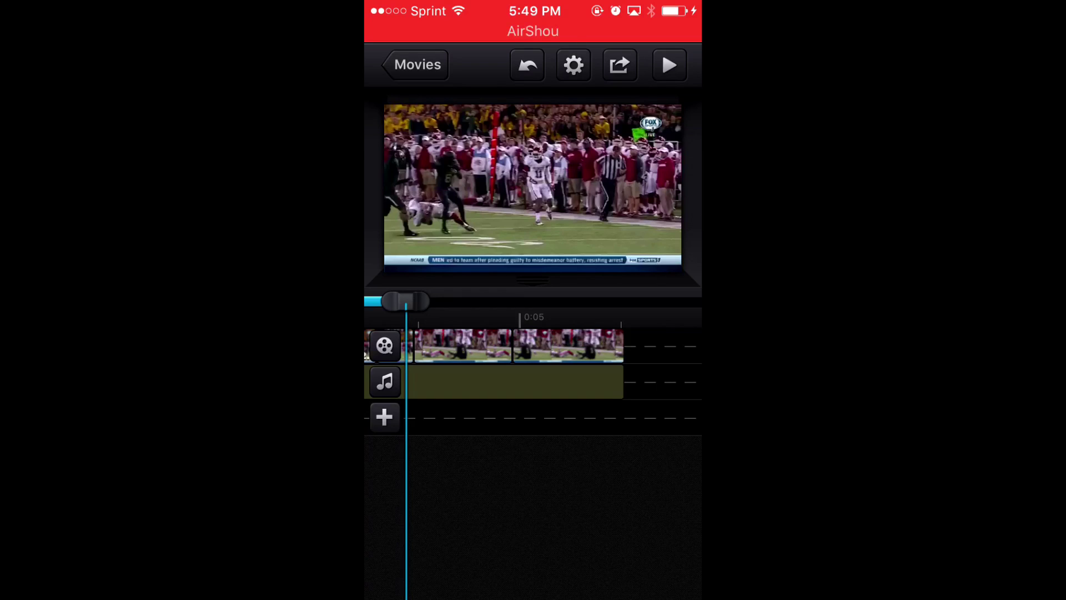
pyautogui.hscroll(-3, 533, 358)
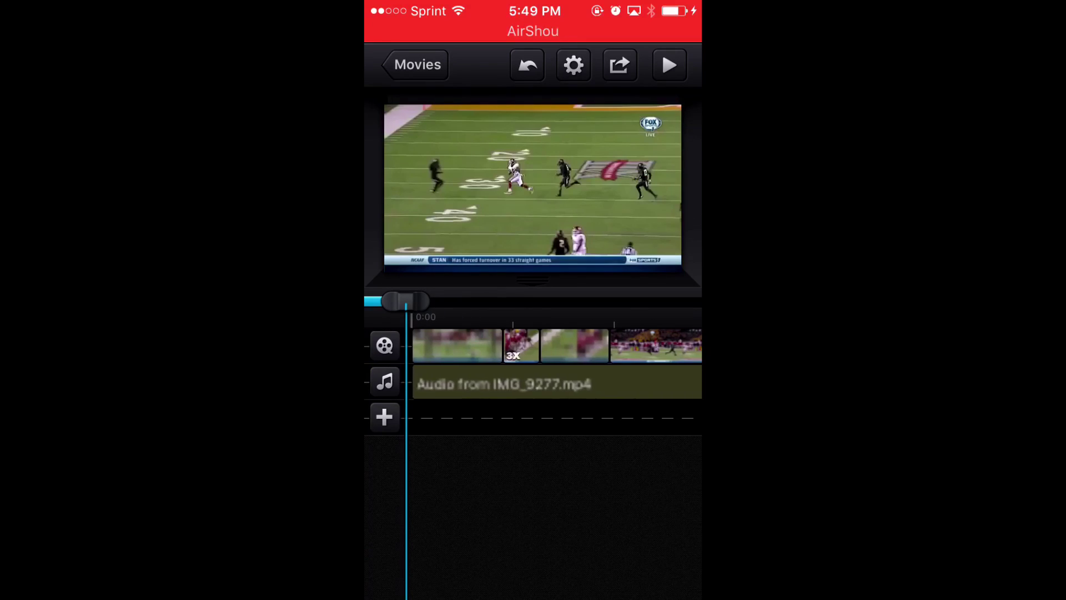
pyautogui.hscroll(3, 534, 358)
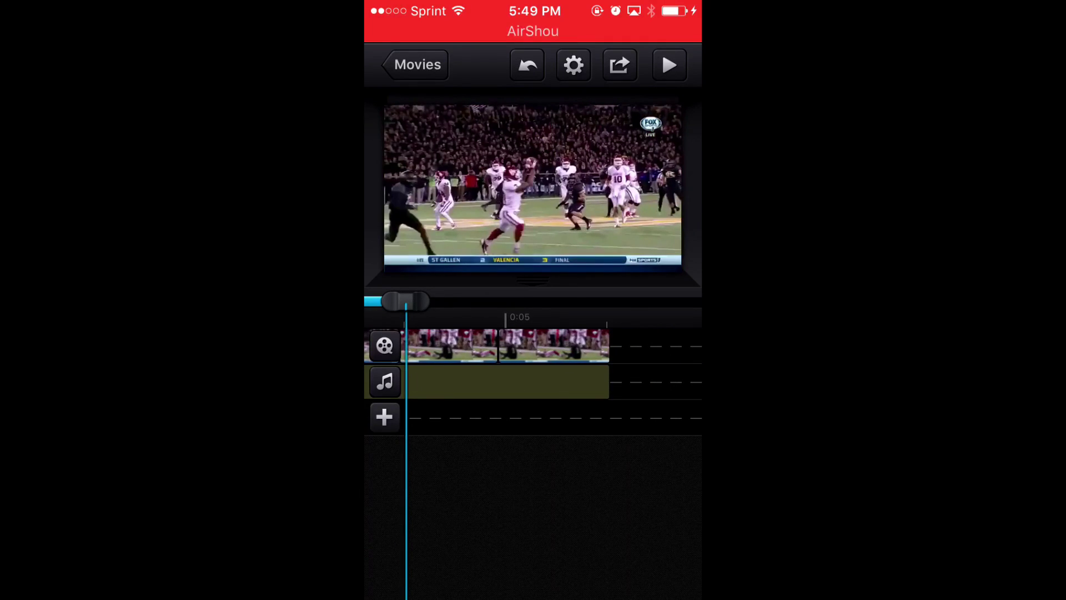
# Select and then deselect the second clip on the football highlight timeline.
pyautogui.click(553, 346)
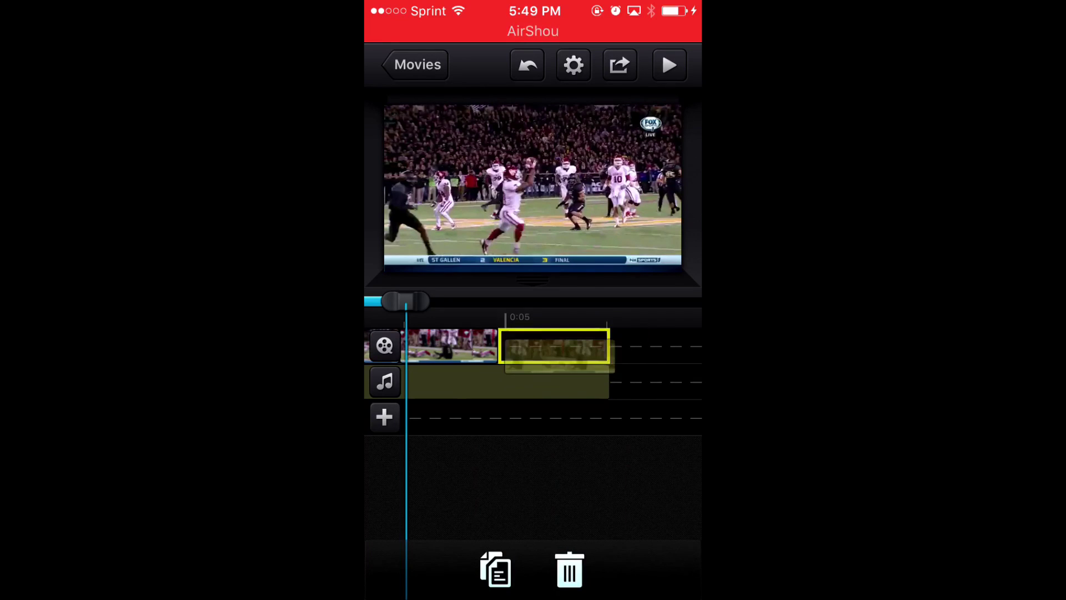
pyautogui.click(554, 345)
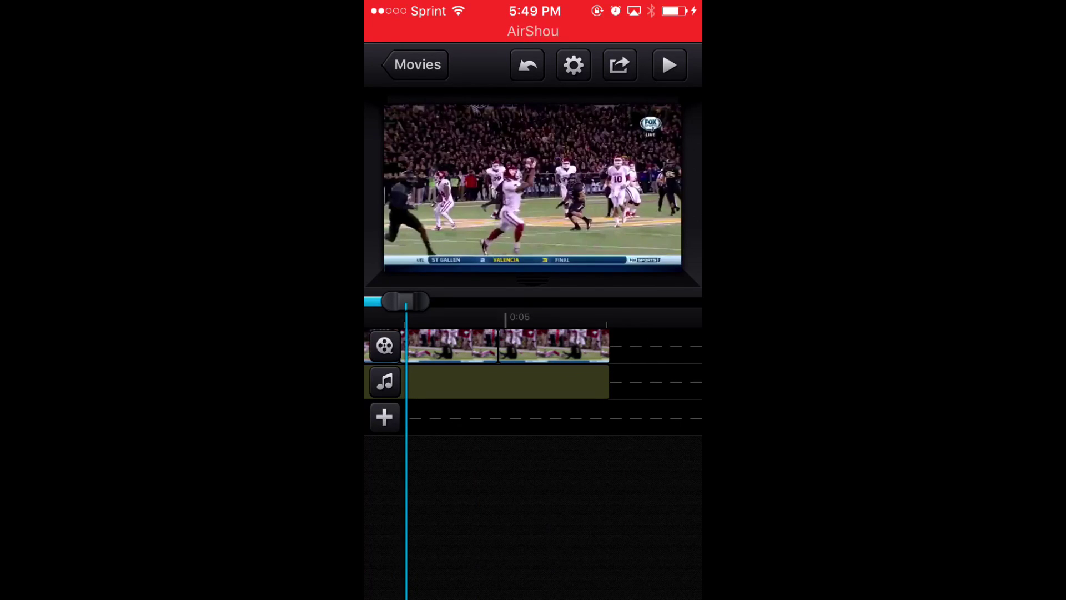
# Trash the opening clip, the audio track, the end clip and one more clip.
pyautogui.click(450, 346)
pyautogui.moveTo(450, 346); pyautogui.dragTo(571, 563)
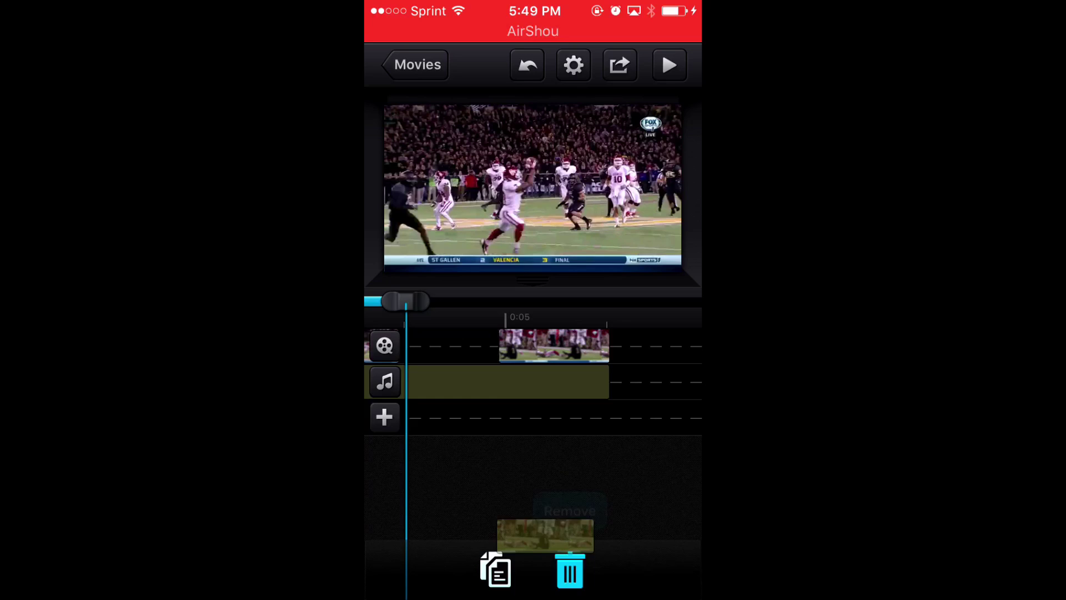
pyautogui.click(508, 382)
pyautogui.moveTo(508, 382); pyautogui.dragTo(569, 566)
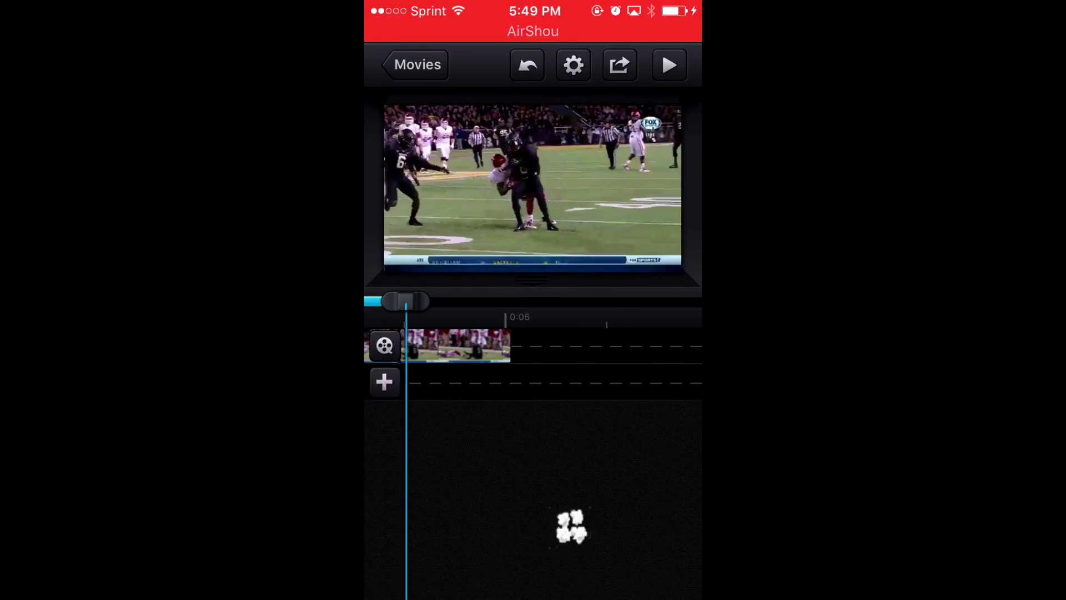
pyautogui.click(674, 345)
pyautogui.moveTo(675, 346); pyautogui.dragTo(569, 567)
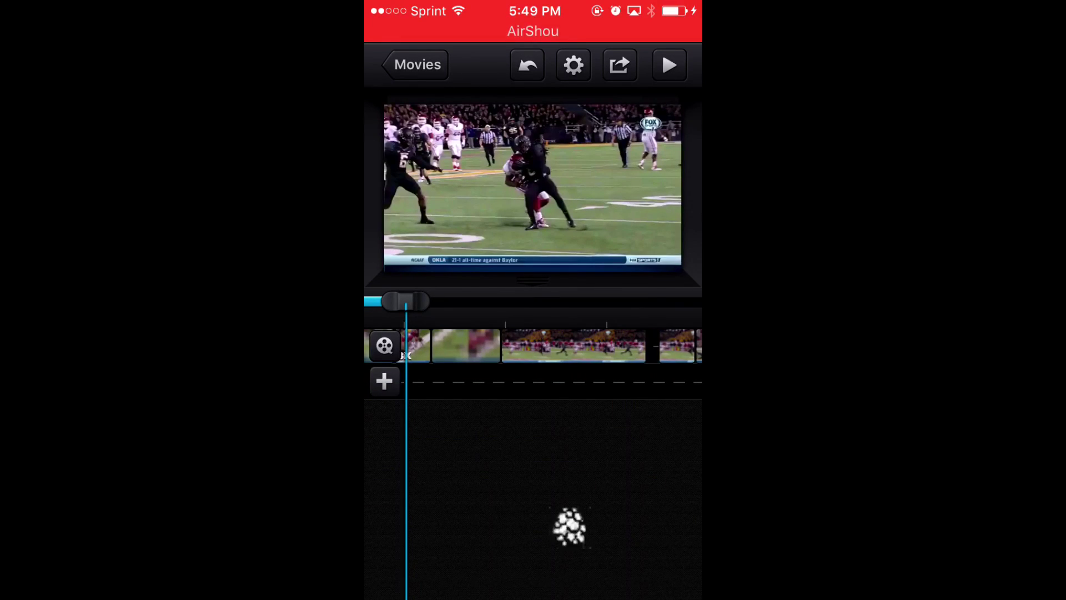
pyautogui.click(572, 346)
pyautogui.moveTo(573, 346); pyautogui.dragTo(569, 567)
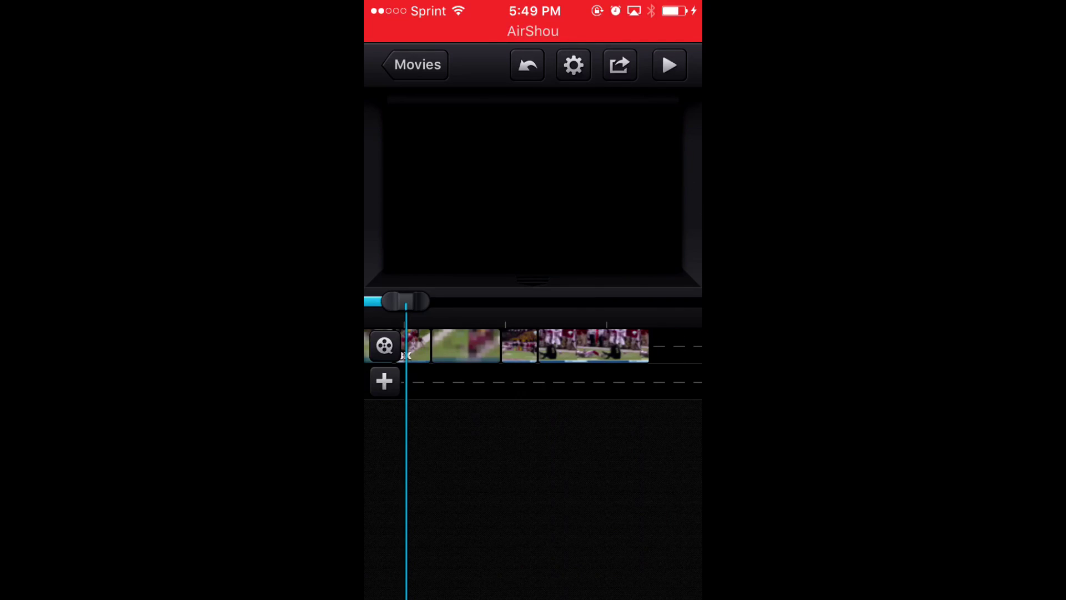
# Trash the remaining short and 3x clips, leaving only the tackle clip, and export it to the album.
pyautogui.click(518, 346)
pyautogui.moveTo(518, 346); pyautogui.dragTo(570, 566)
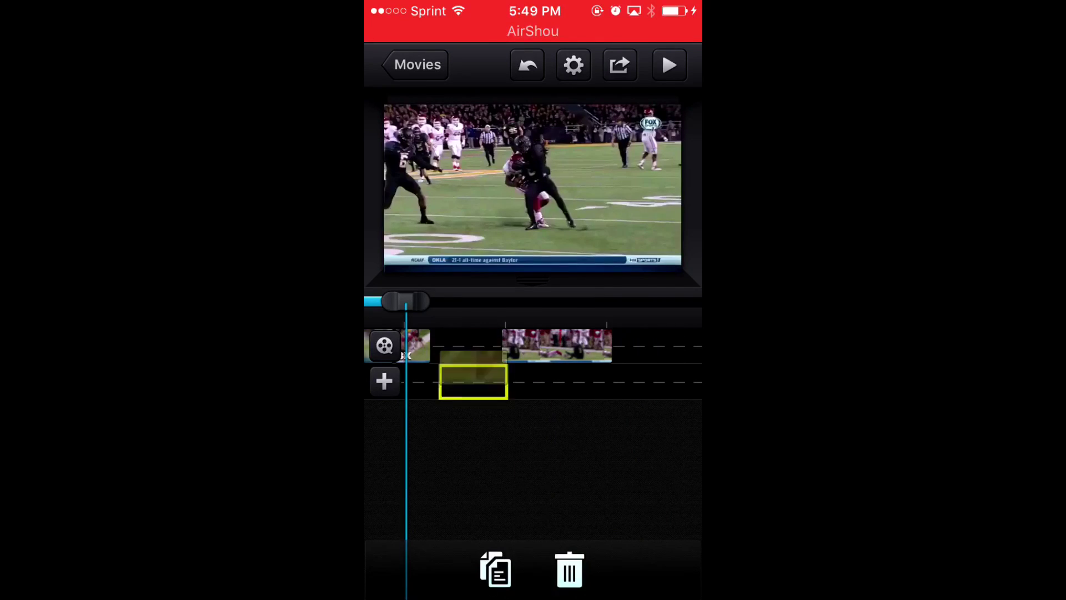
pyautogui.moveTo(465, 346); pyautogui.dragTo(570, 567)
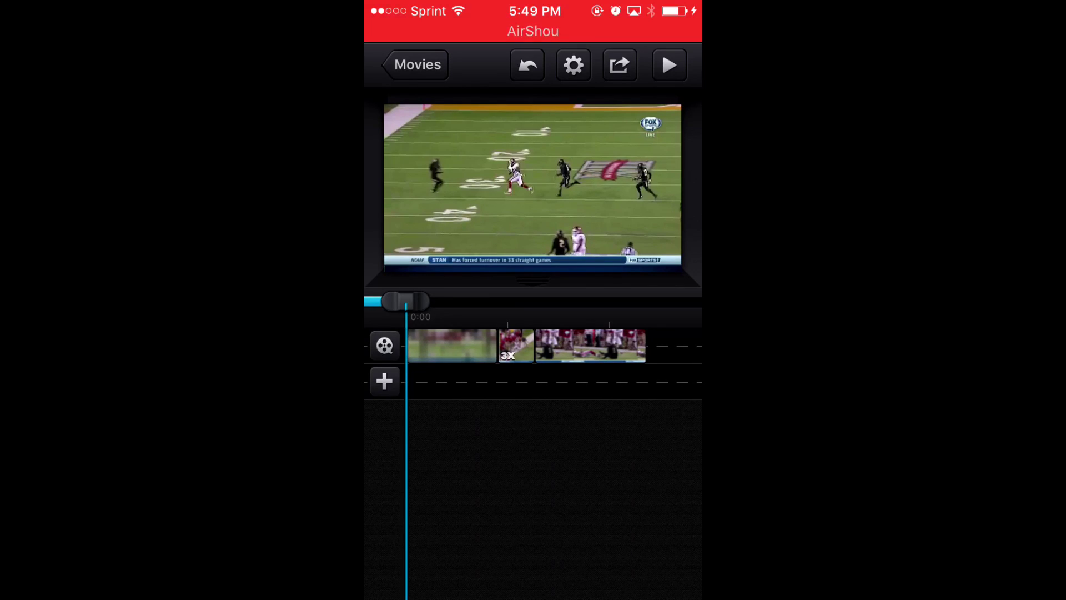
pyautogui.moveTo(515, 346); pyautogui.dragTo(569, 566)
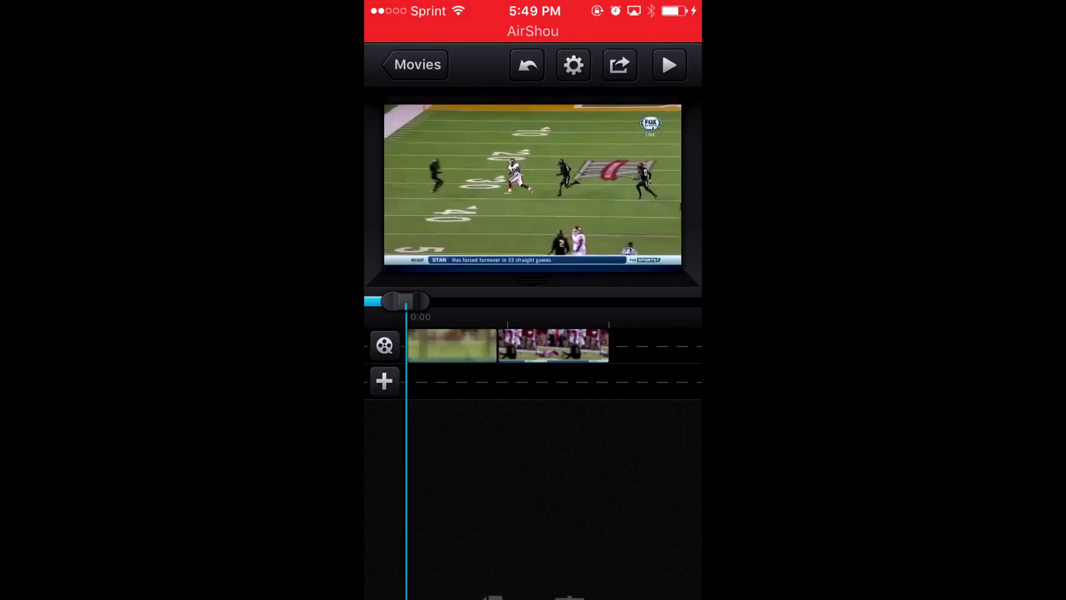
pyautogui.moveTo(452, 346)
pyautogui.mouseDown()
pyautogui.moveTo(552, 557)
pyautogui.moveTo(552, 533)
pyautogui.mouseUp()
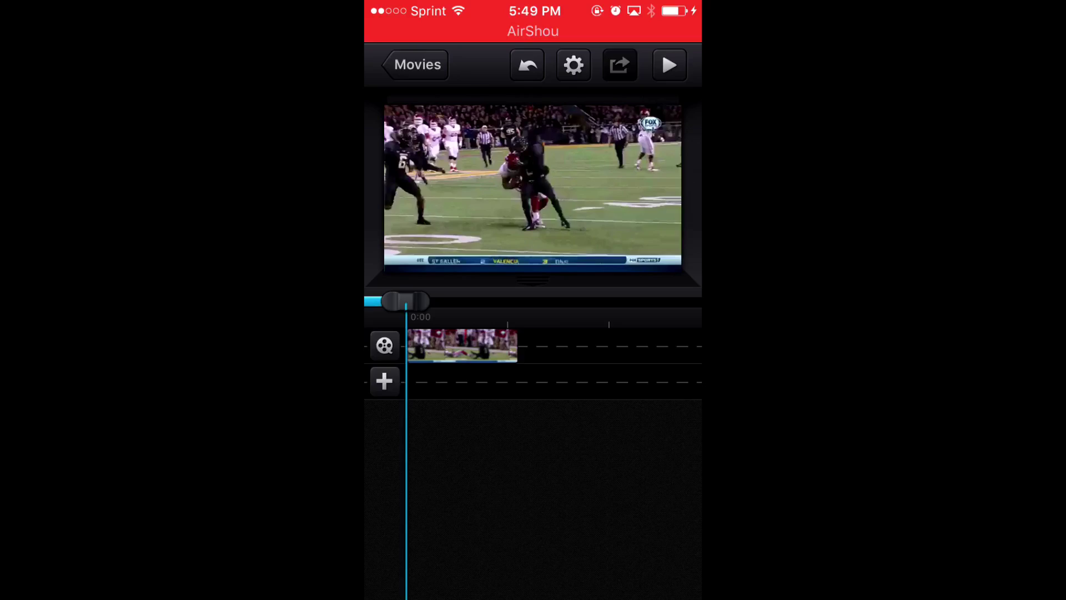
pyautogui.click(619, 65)
pyautogui.click(542, 307)
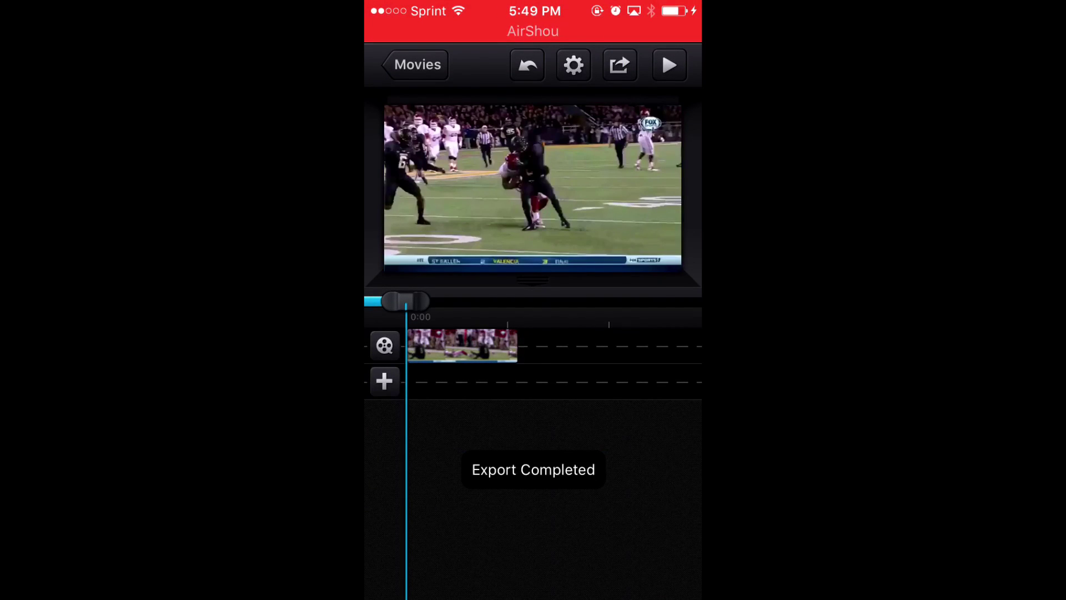
# Leave Cute CUT for the Home Screen and glance at the next page of apps.
pyautogui.press('super')
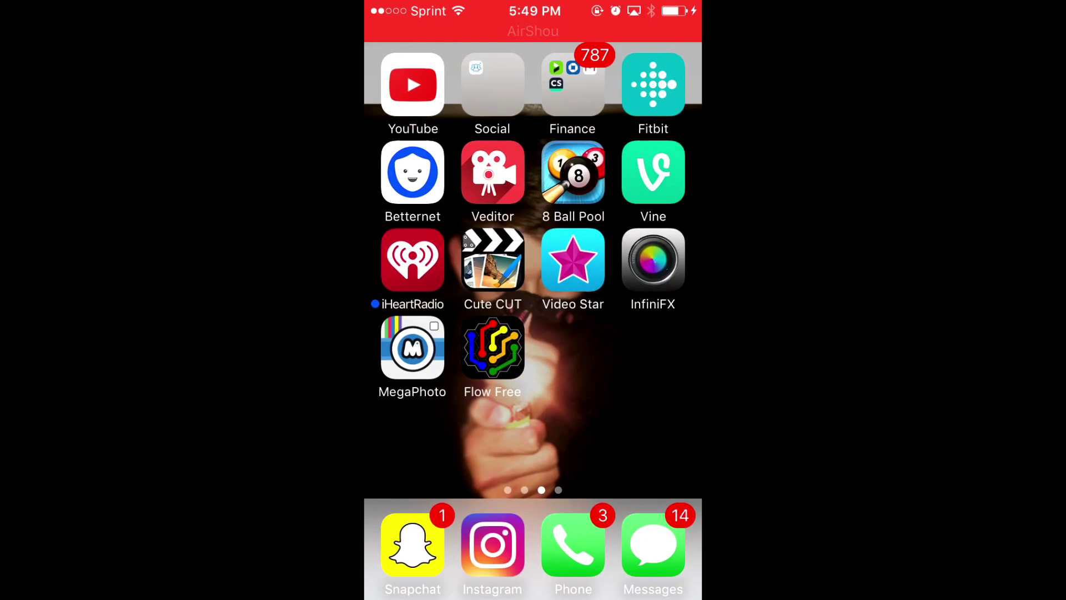
pyautogui.moveTo(633, 333)
pyautogui.mouseDown()
pyautogui.moveTo(417, 333)
pyautogui.moveTo(633, 333)
pyautogui.mouseUp()
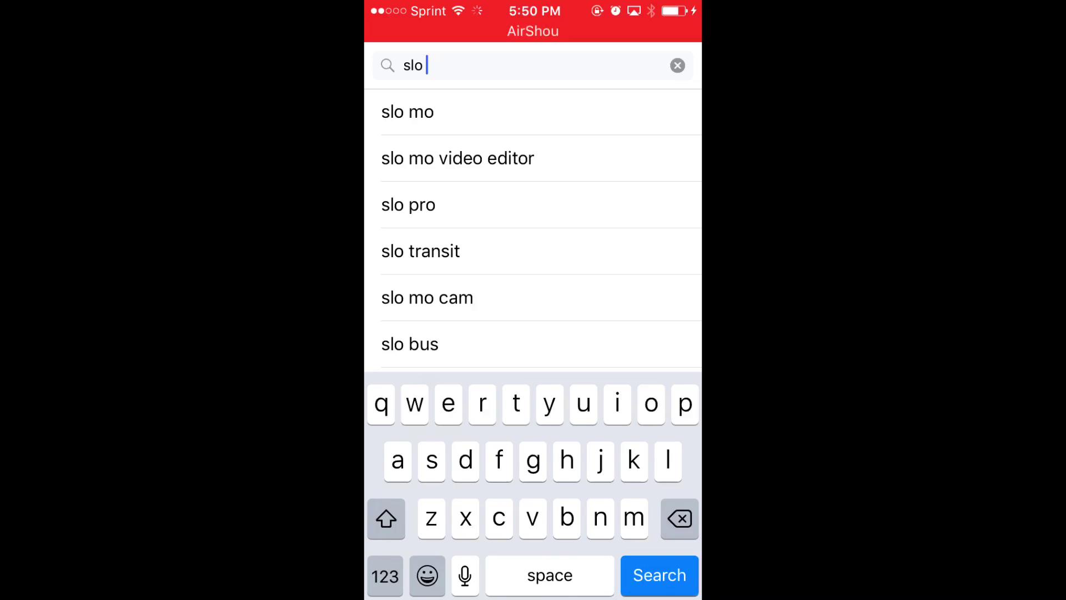
pyautogui.write('pro')
# Run the App Store search for 'slo pro'.
pyautogui.press('Return')
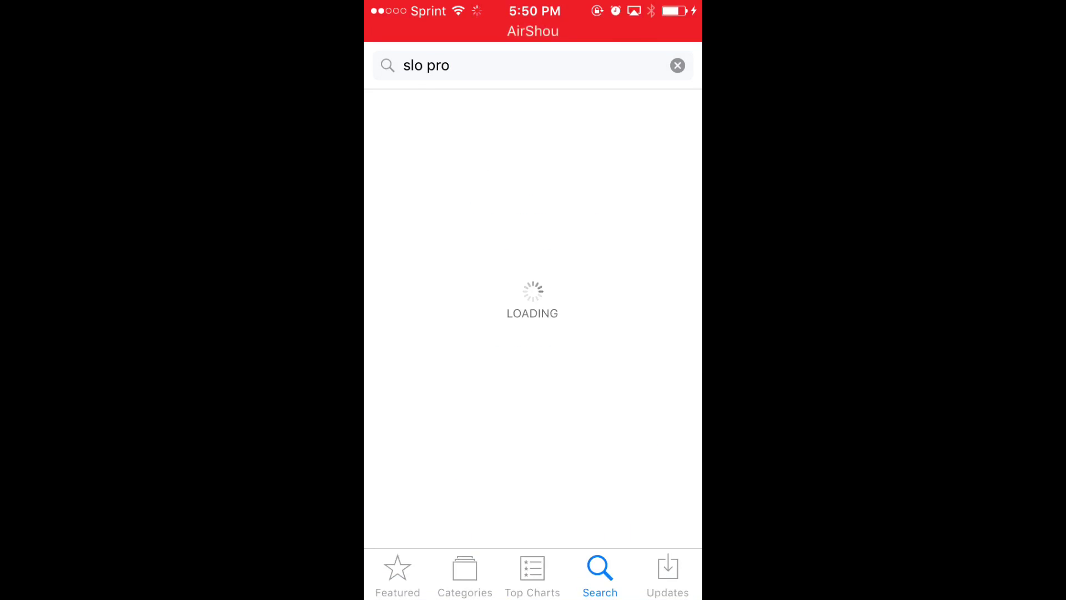
pyautogui.scroll(-2, 533, 334)
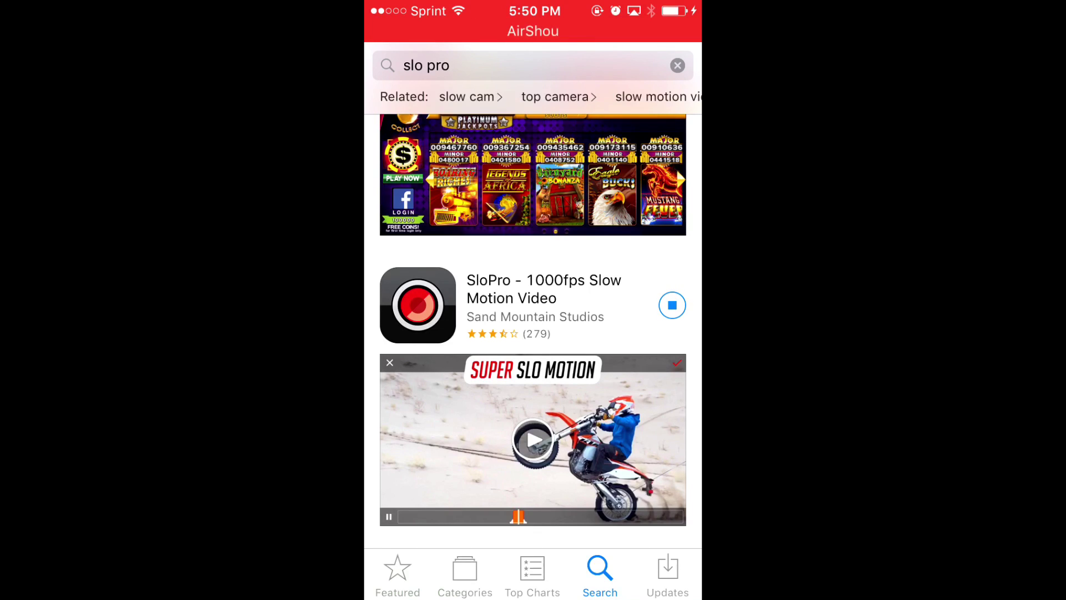
pyautogui.scroll(-1, 533, 334)
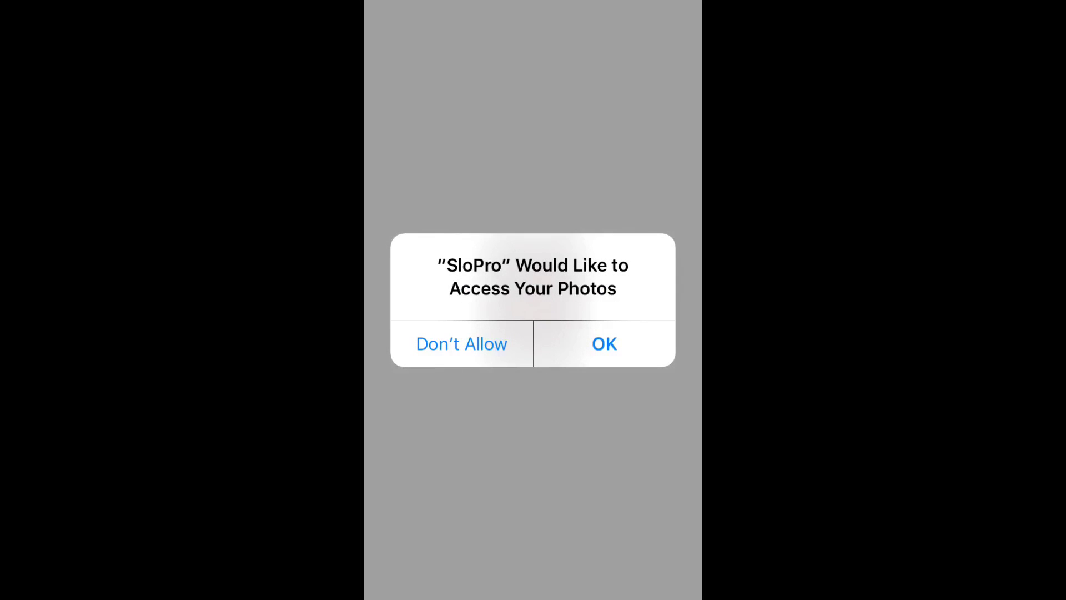
# Grant SloPro photo access, dismiss the review prompt, and open the Camera Roll album.
pyautogui.click(604, 343)
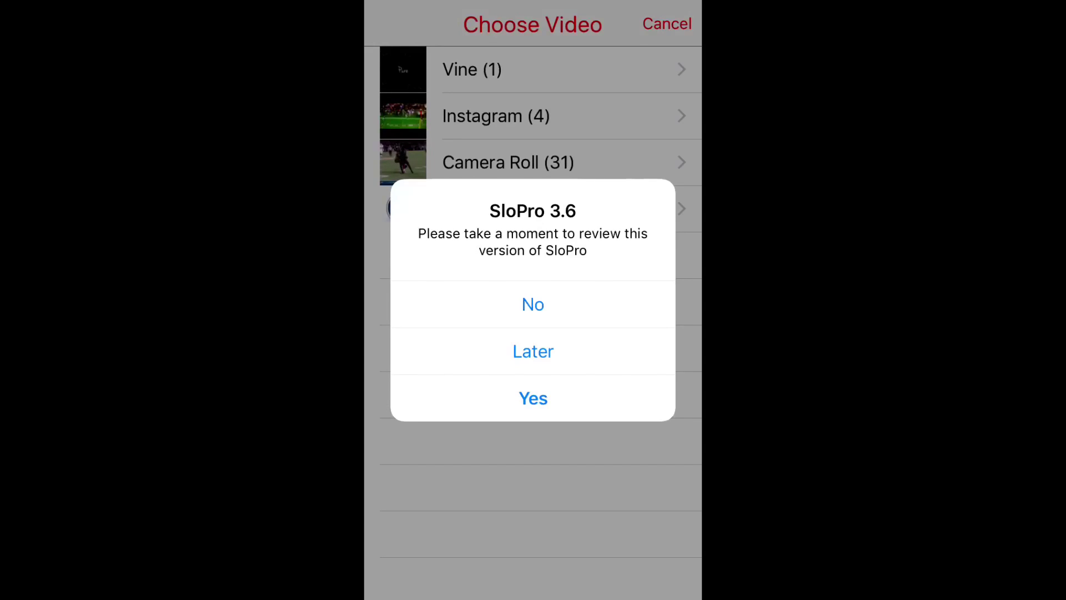
pyautogui.click(533, 304)
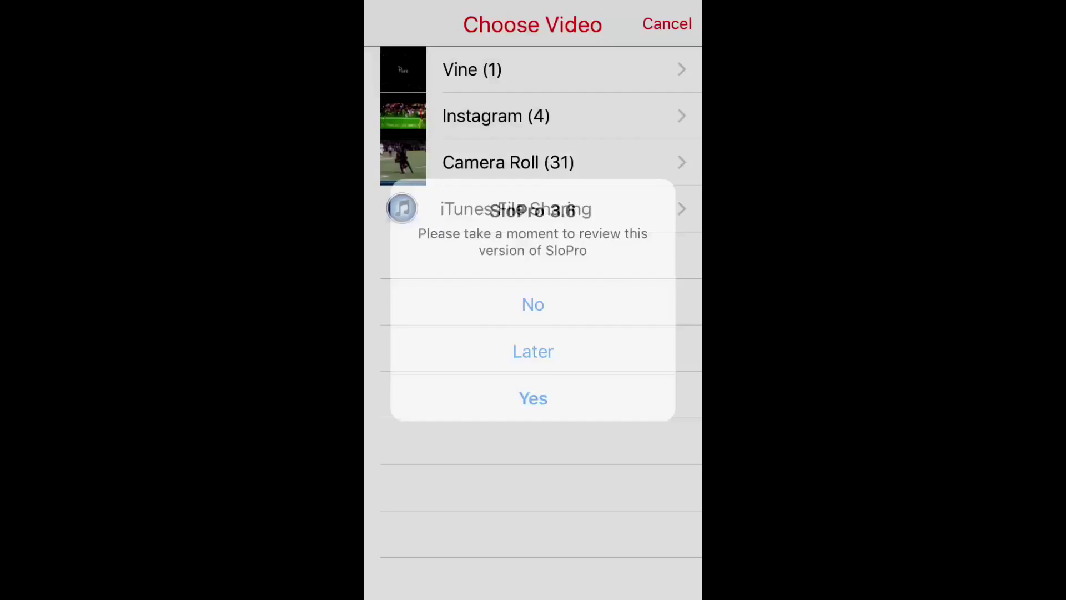
pyautogui.click(508, 163)
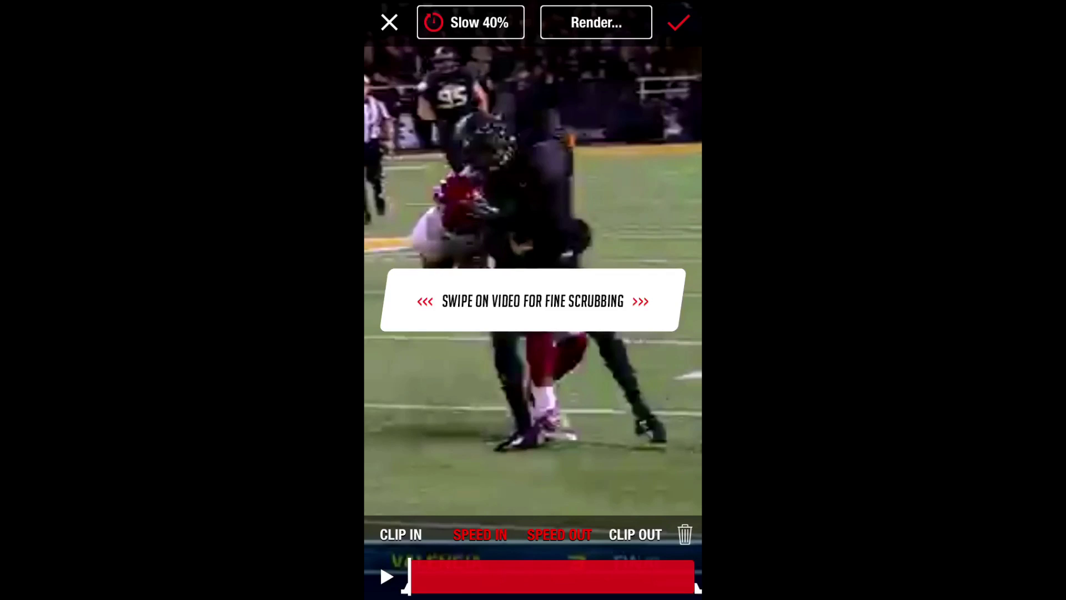
# Render the tackle clip with Optical Flow and set its speed to Slow 25%.
pyautogui.click(595, 23)
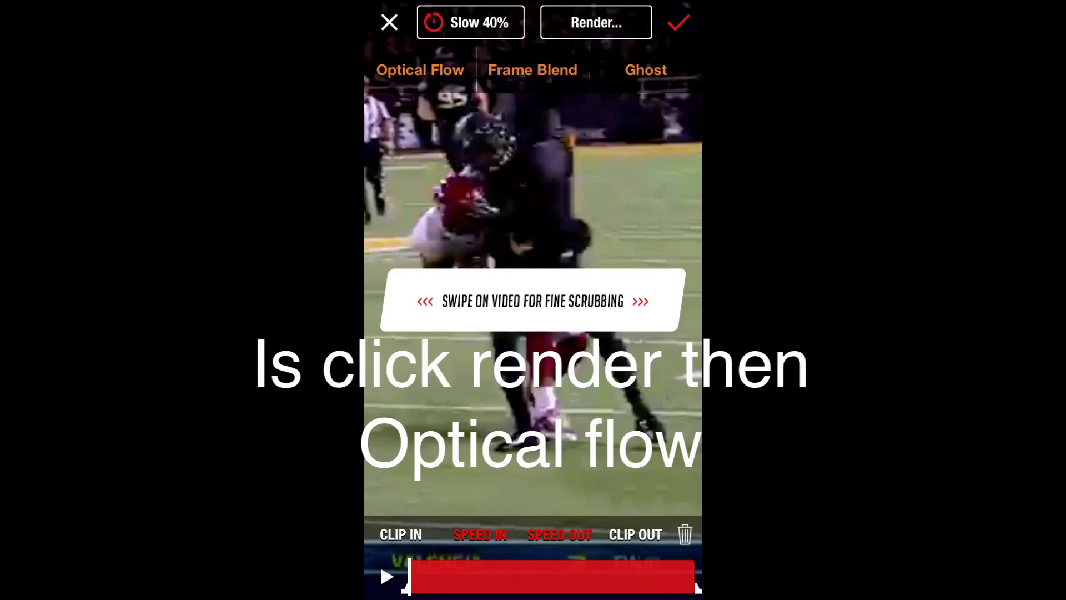
pyautogui.click(419, 70)
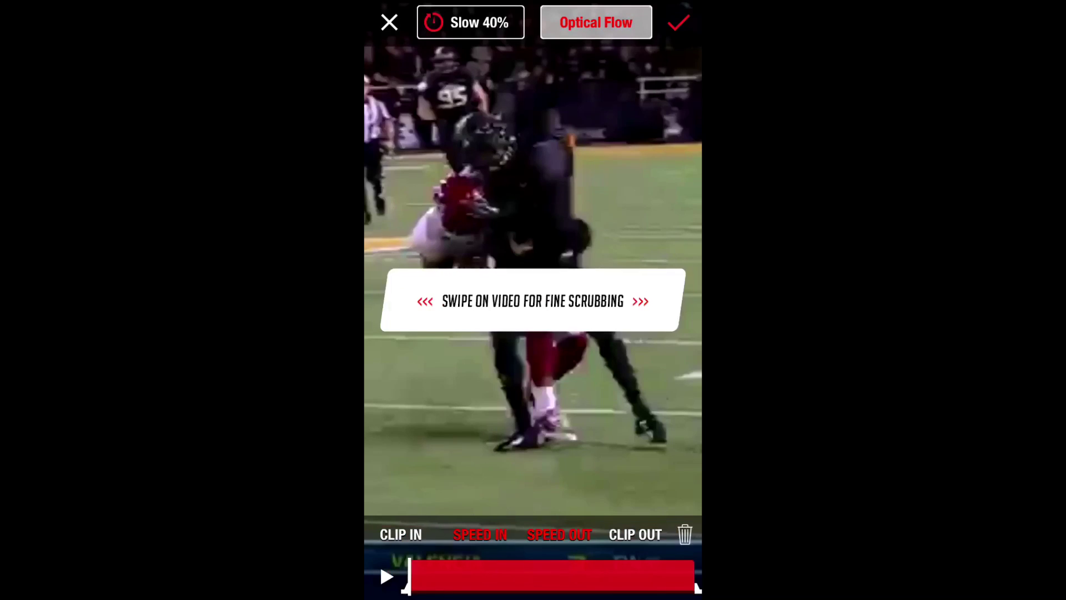
pyautogui.click(470, 23)
pyautogui.click(645, 71)
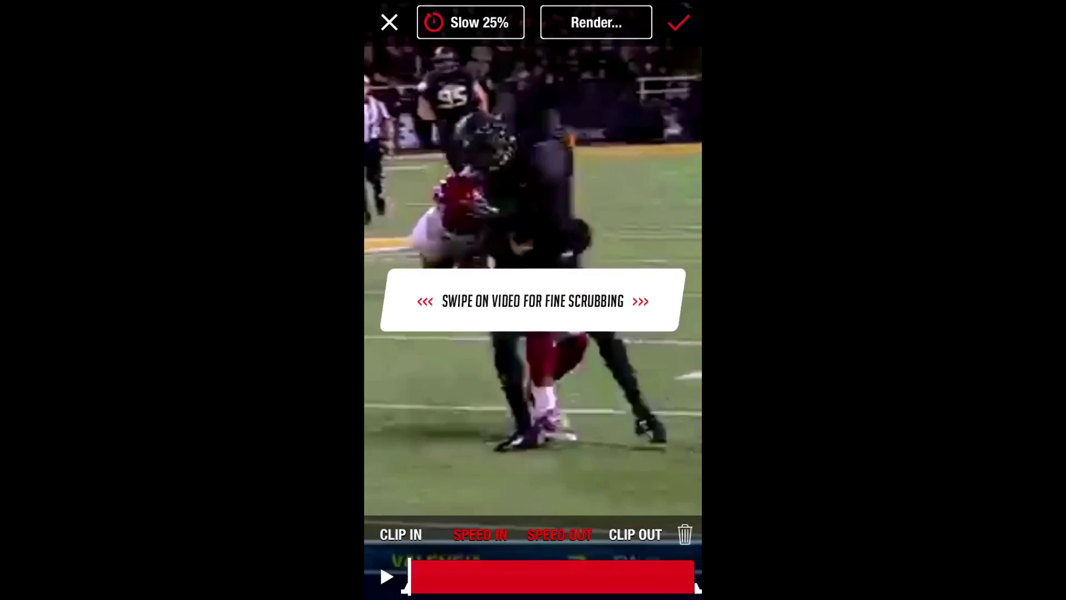
# Export the Edited 25% tackle clip to Camera Roll and dismiss the Finished message.
pyautogui.click(678, 22)
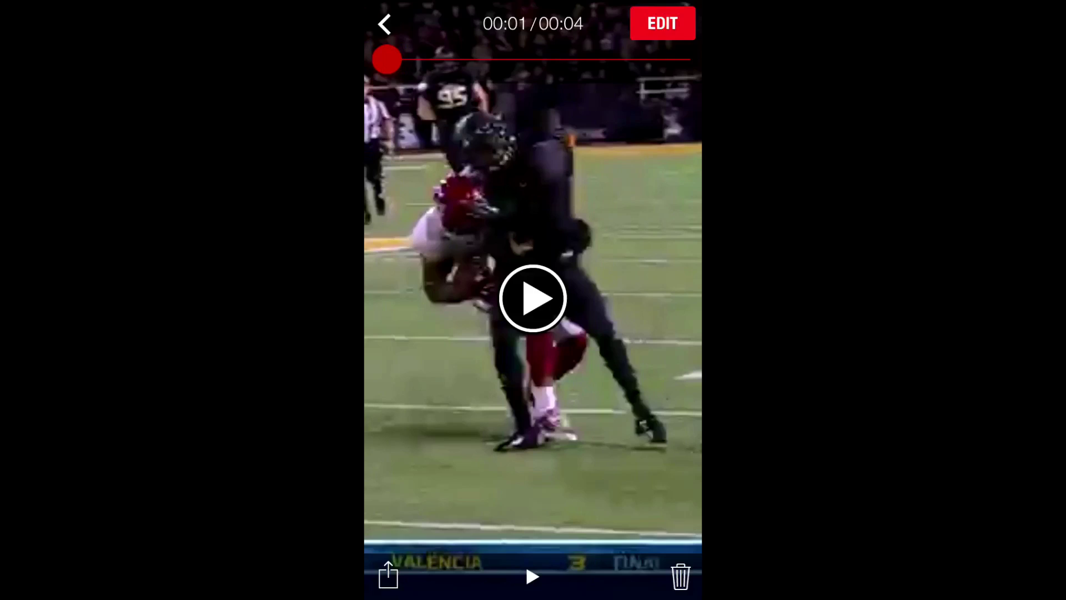
pyautogui.click(388, 574)
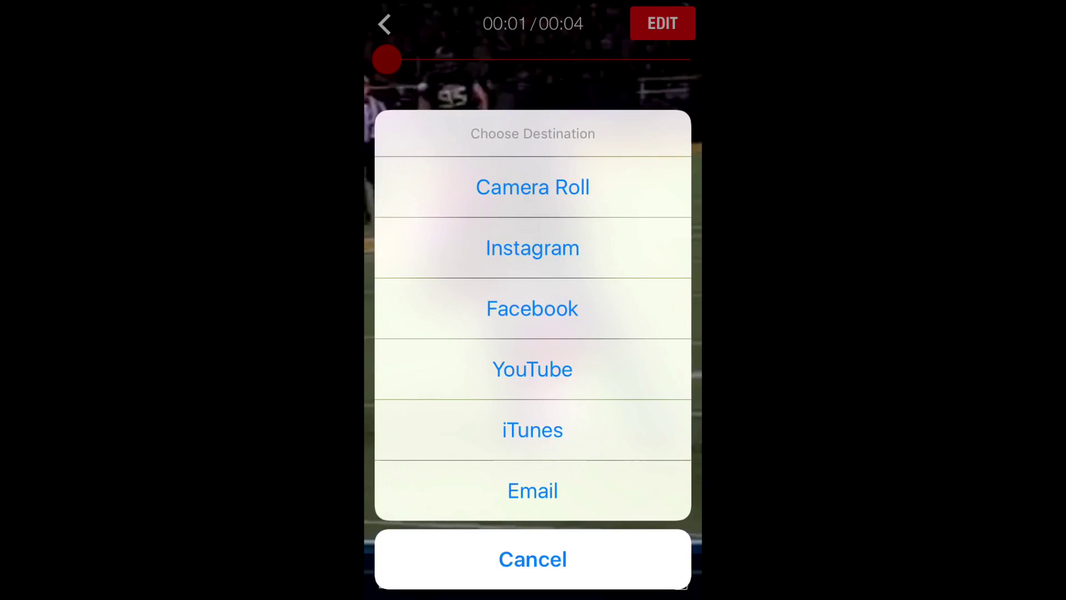
pyautogui.click(531, 187)
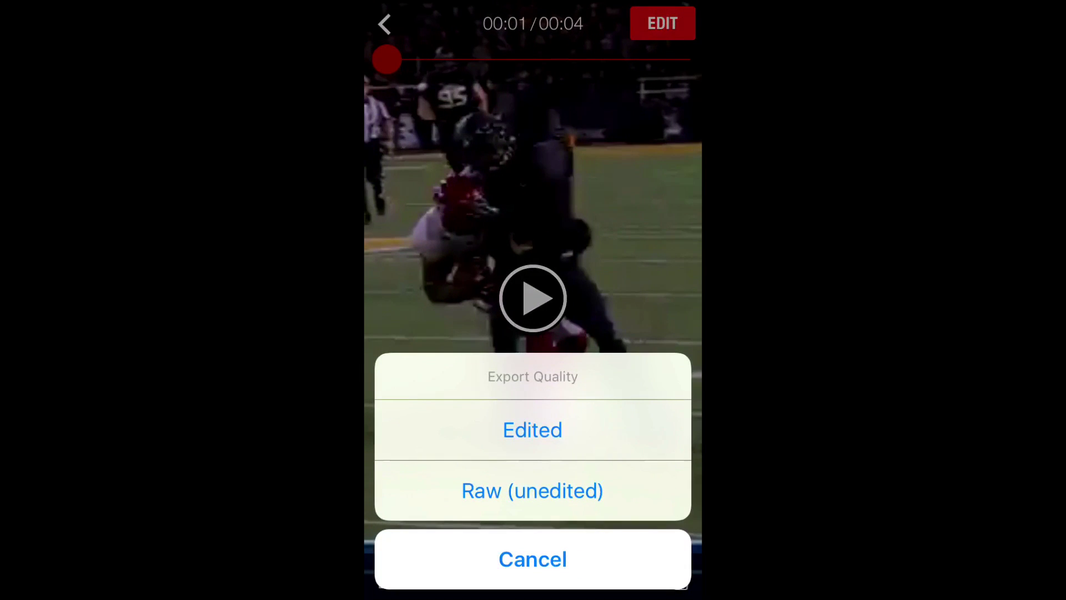
pyautogui.click(532, 430)
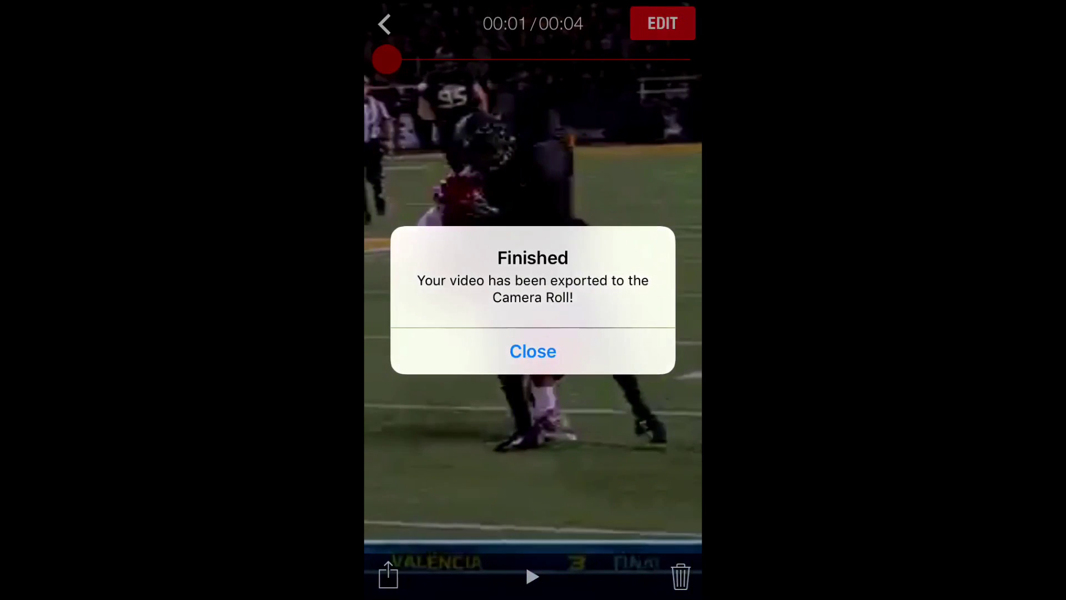
pyautogui.click(533, 350)
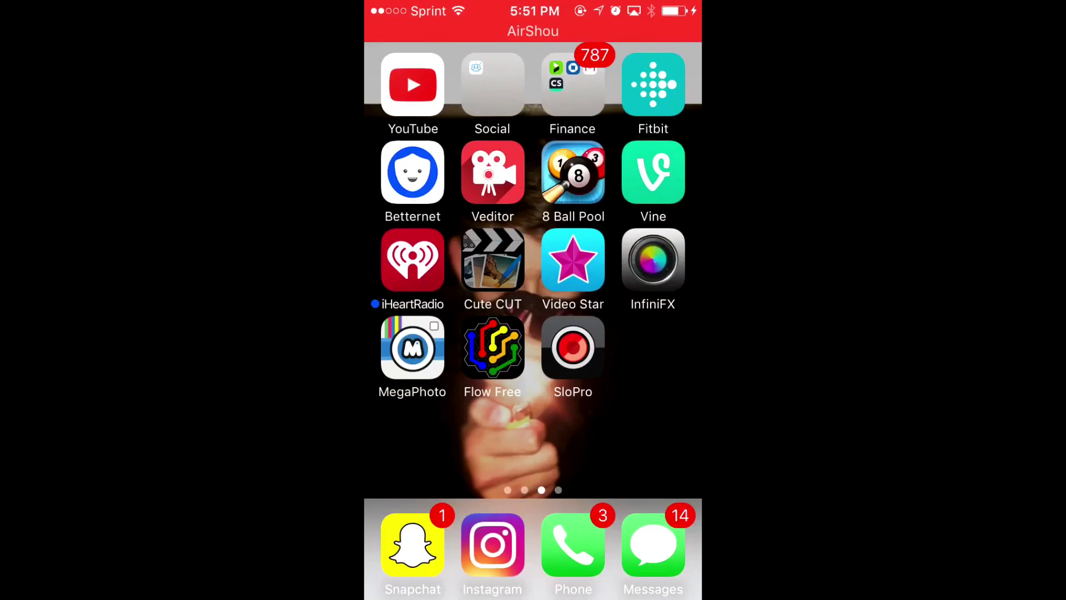
# In Cute CUT, trash the second clip and add today's tackle video to the timeline.
pyautogui.click(470, 245)
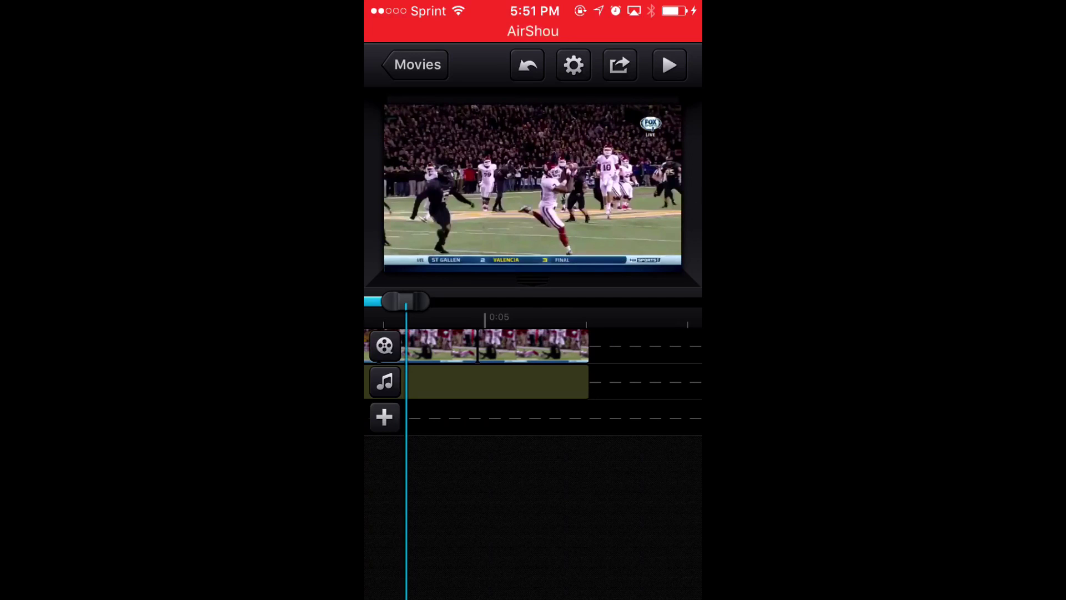
pyautogui.click(533, 345)
pyautogui.moveTo(533, 345); pyautogui.dragTo(570, 568)
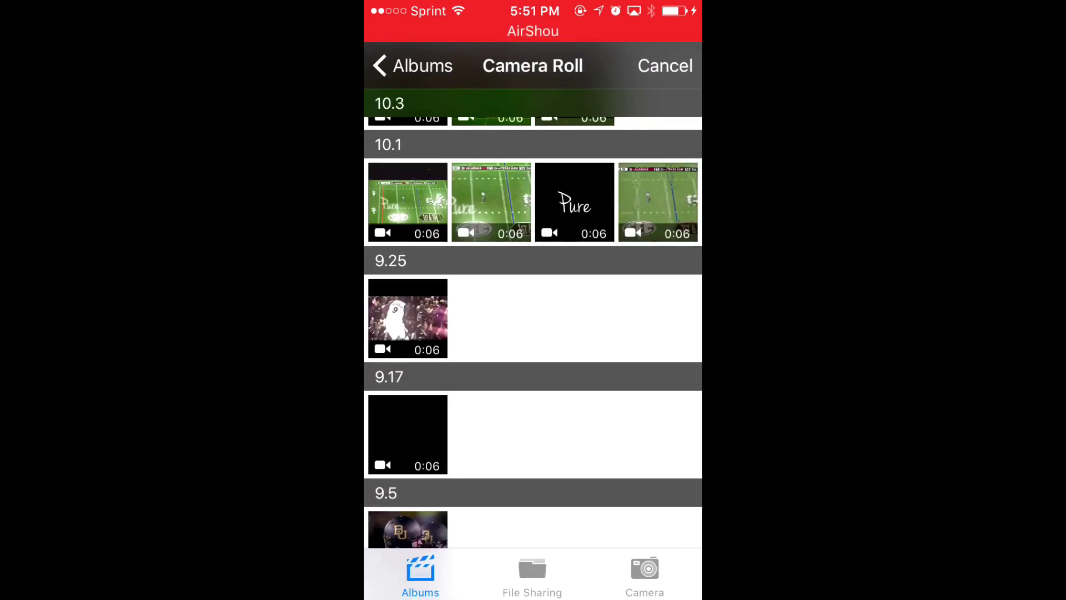
pyautogui.scroll(10, 533, 334)
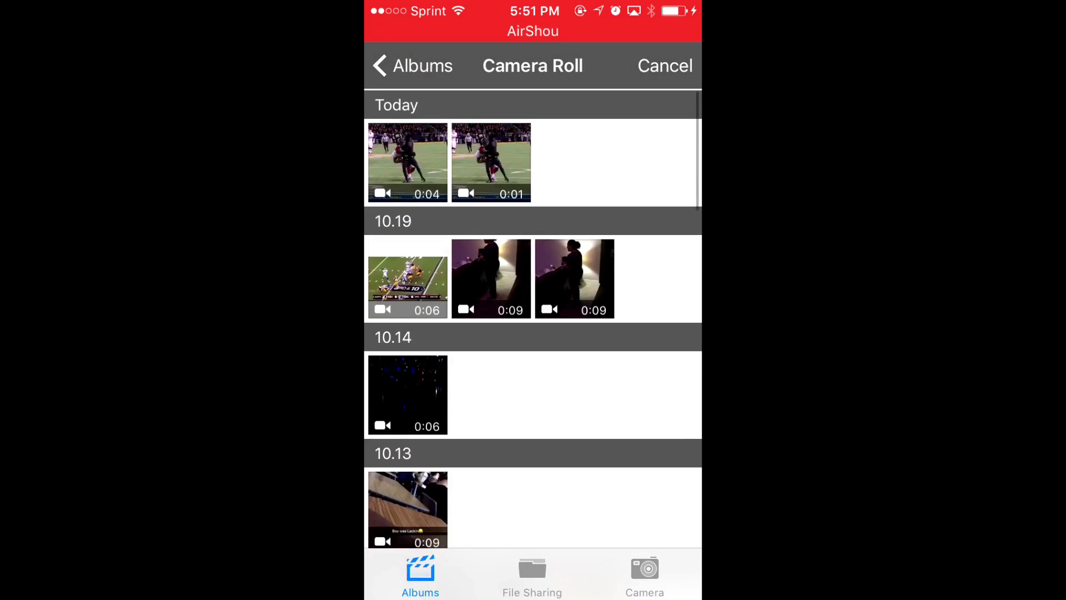
pyautogui.click(407, 162)
pyautogui.click(661, 524)
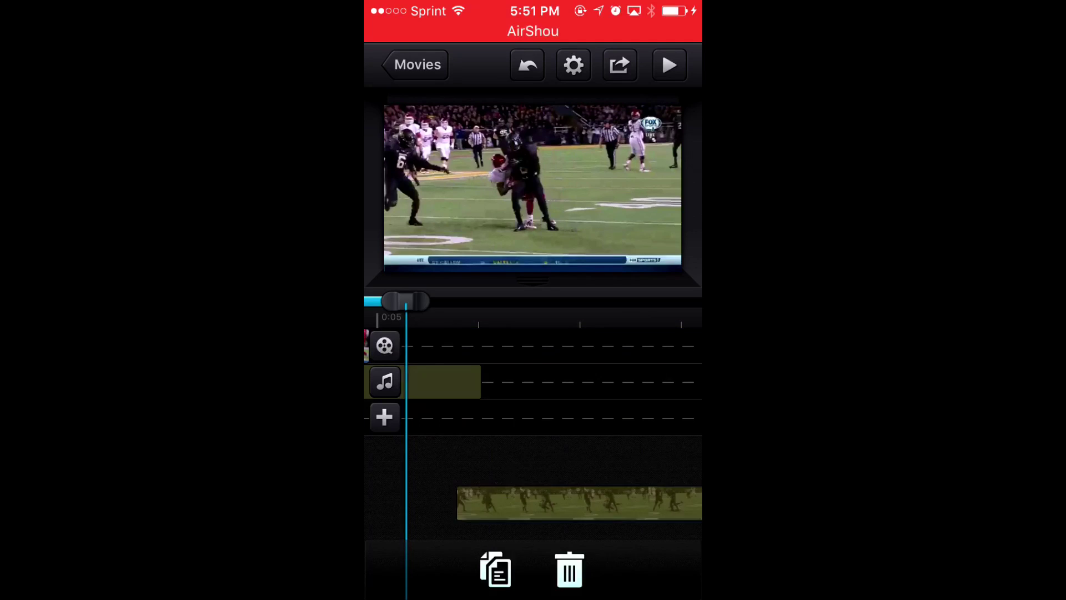
# Trash the newly added tackle clip and bring up the recent-apps switcher.
pyautogui.moveTo(533, 345); pyautogui.dragTo(569, 566)
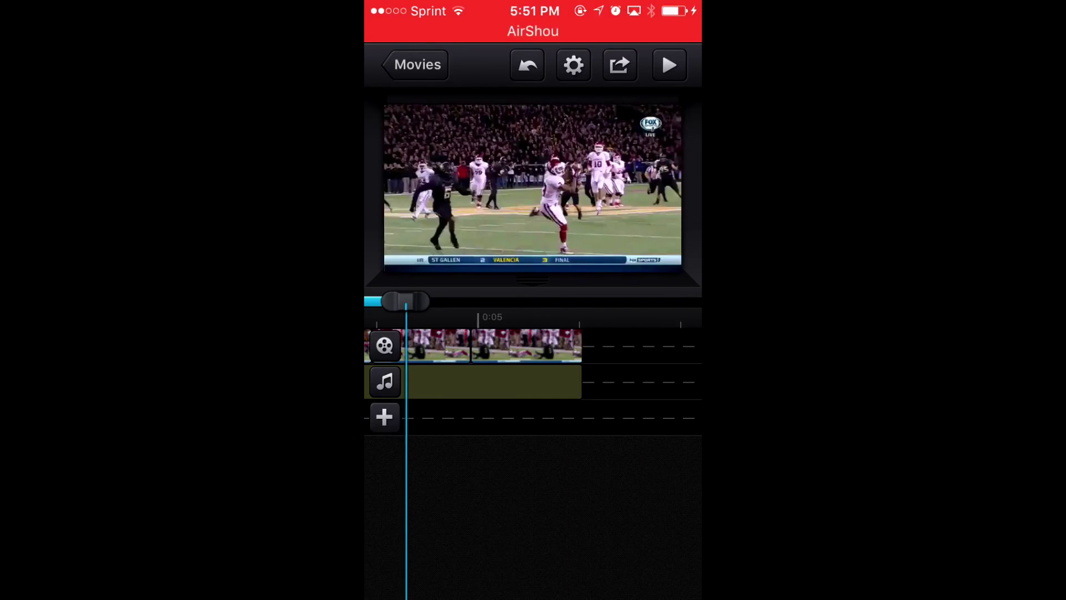
pyautogui.press('super')
pyautogui.press('super')
# Back in SloPro, slow the tackle clip to 40% and render it with Optical Flow.
pyautogui.click(534, 301)
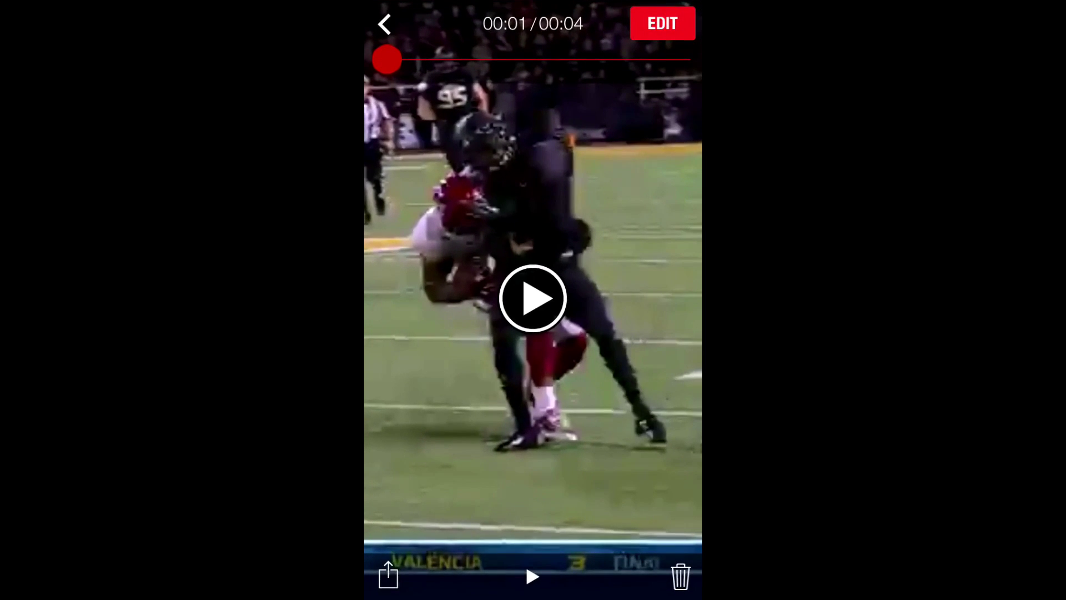
pyautogui.click(662, 23)
pyautogui.click(469, 23)
pyautogui.click(419, 69)
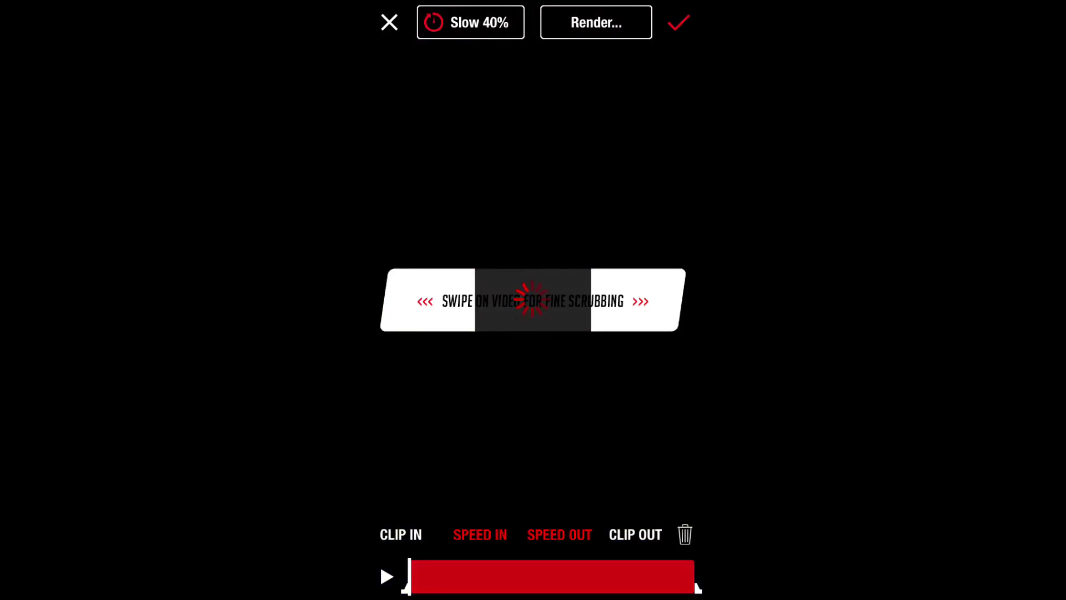
pyautogui.click(421, 70)
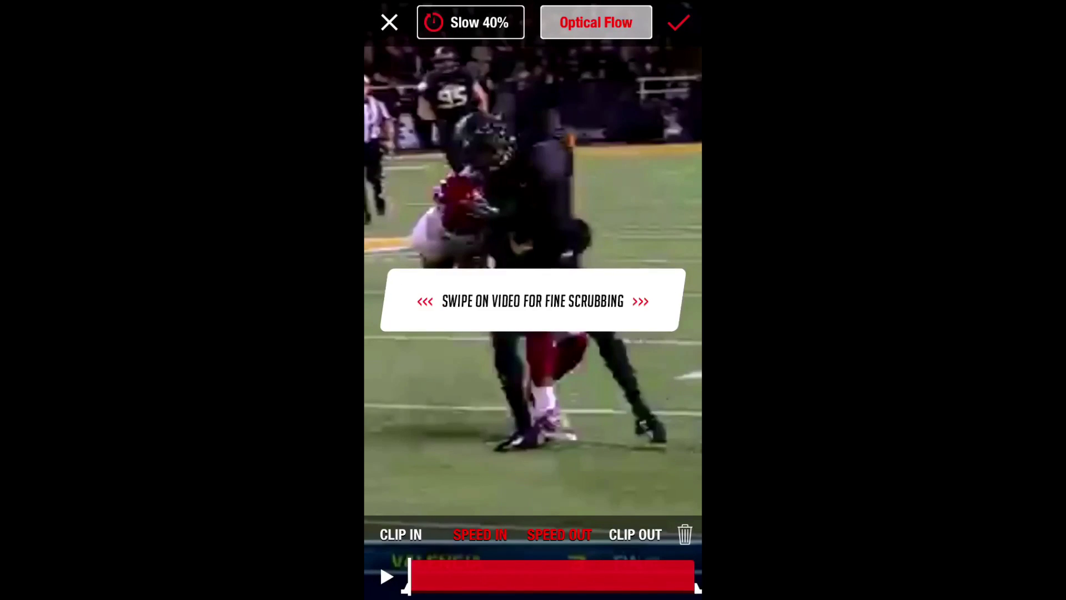
pyautogui.click(678, 23)
# Export the Edited 40% clip to Camera Roll, then switch back to Cute CUT.
pyautogui.click(400, 575)
pyautogui.click(533, 557)
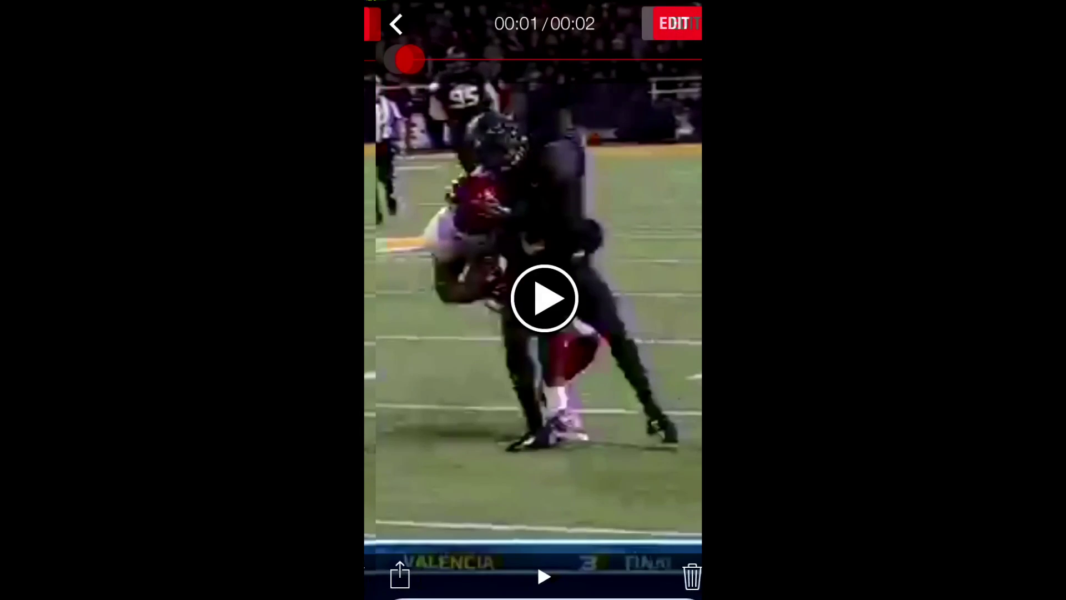
pyautogui.click(399, 575)
pyautogui.click(533, 431)
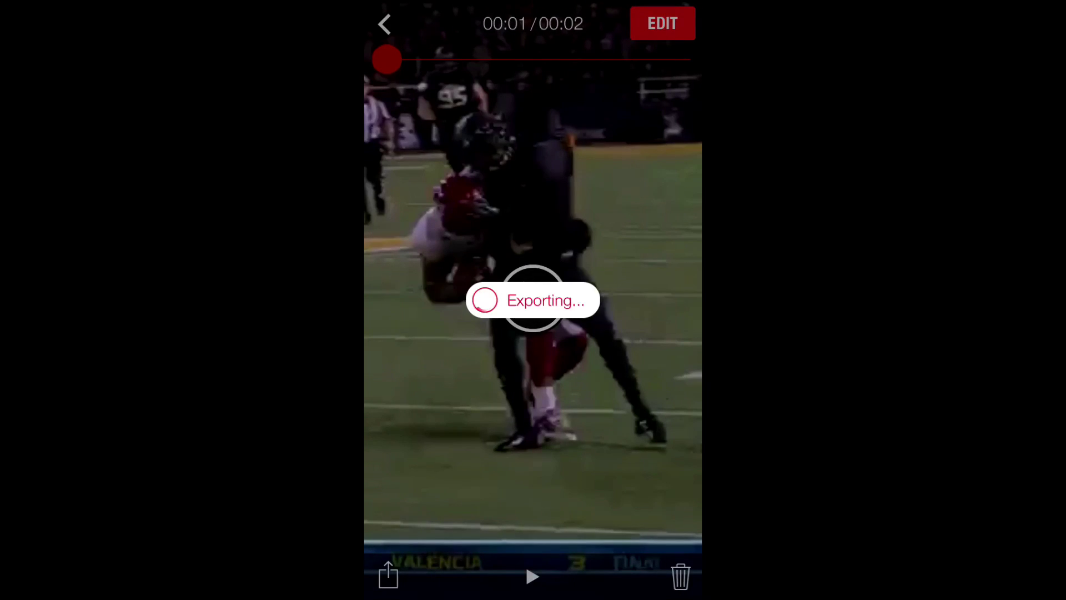
pyautogui.click(533, 349)
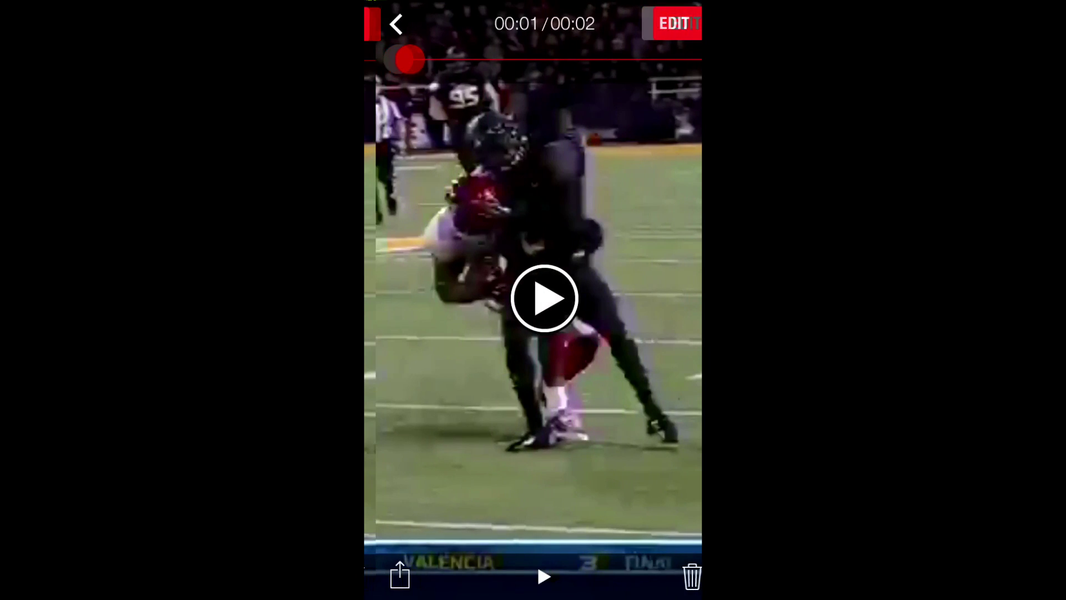
pyautogui.click(524, 309)
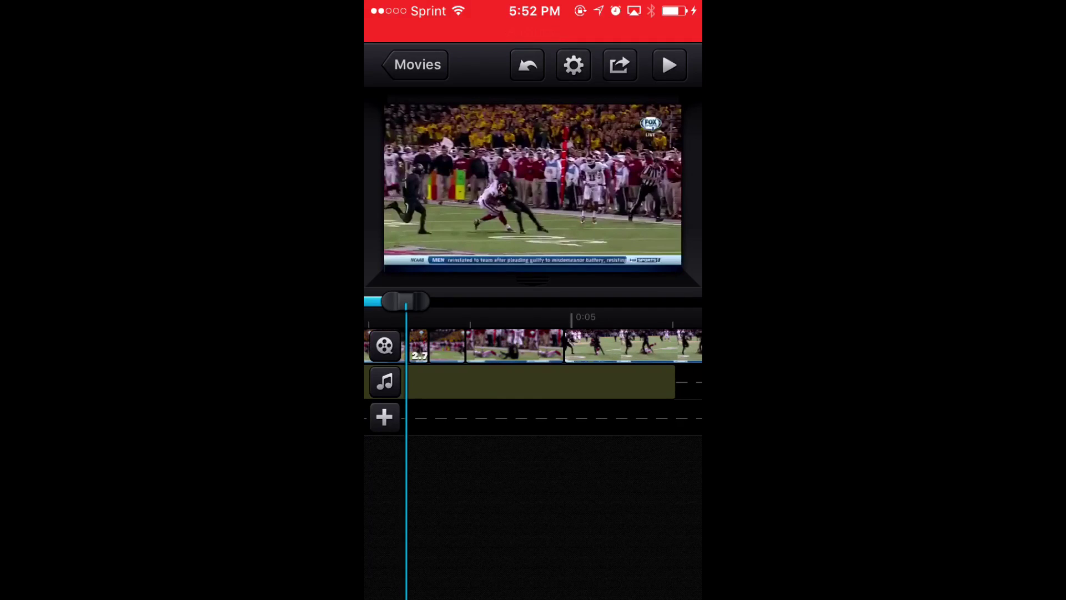
# Preview the movie, then drag the clip under the playhead to the trash.
pyautogui.click(668, 66)
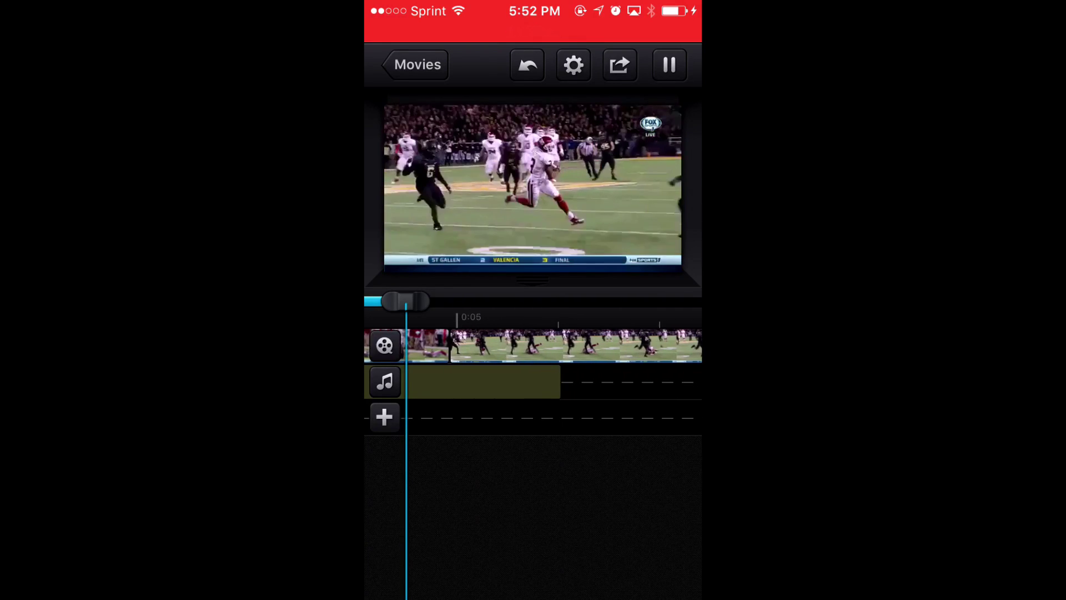
pyautogui.click(669, 66)
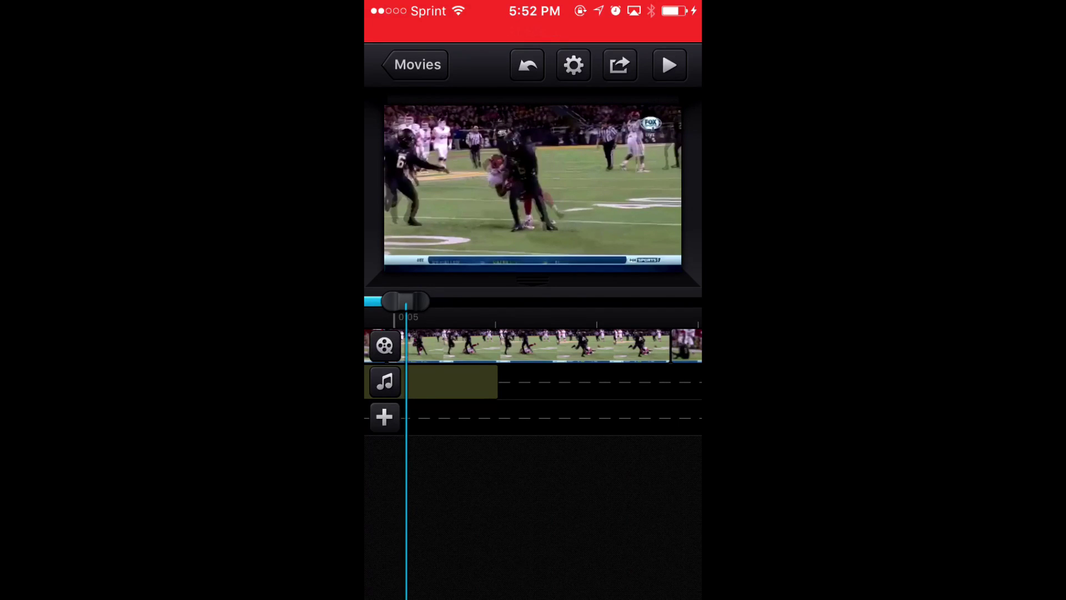
pyautogui.click(450, 382)
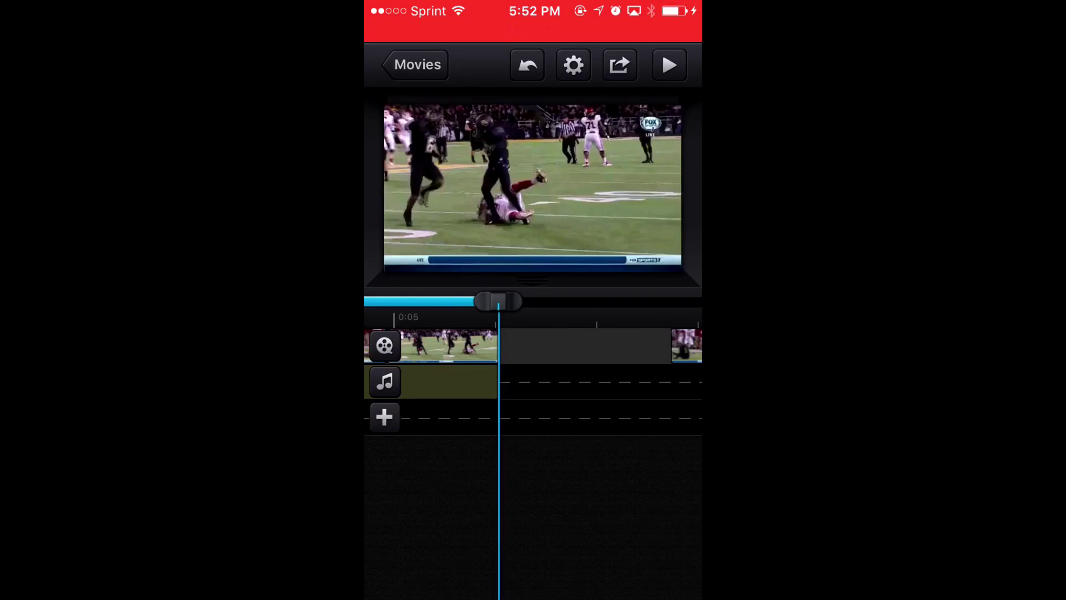
pyautogui.moveTo(583, 346); pyautogui.dragTo(571, 567)
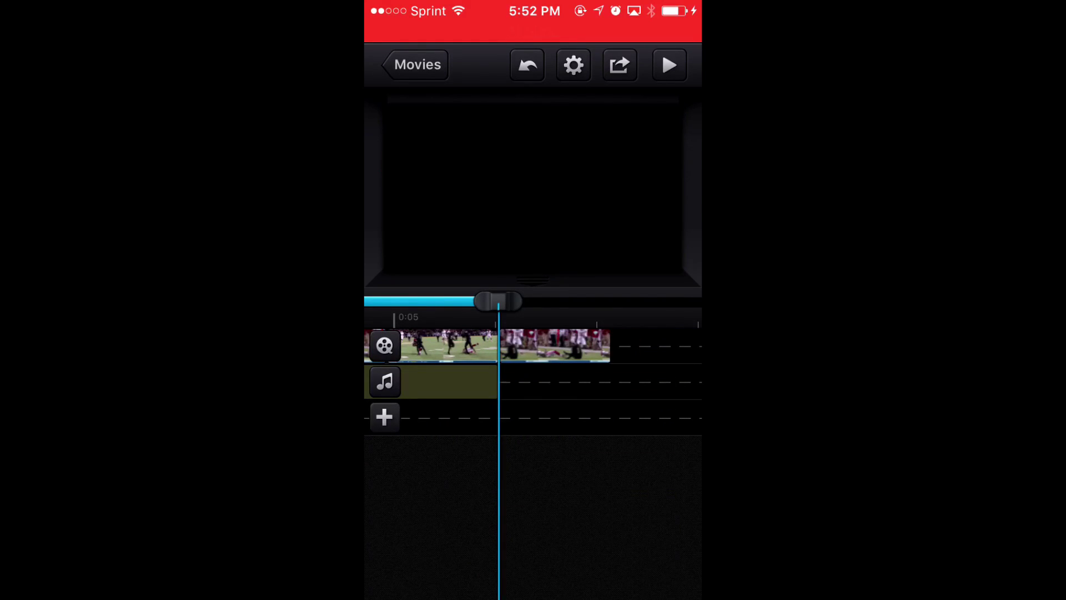
# Delete the second timeline clip and rewind the timeline to the movie's start.
pyautogui.click(554, 345)
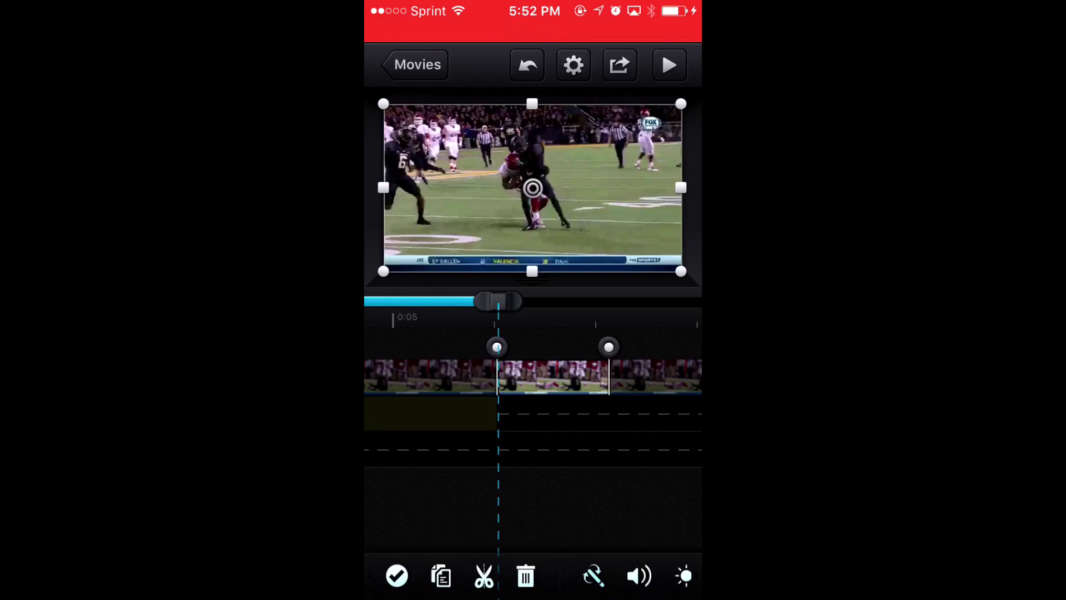
pyautogui.click(525, 576)
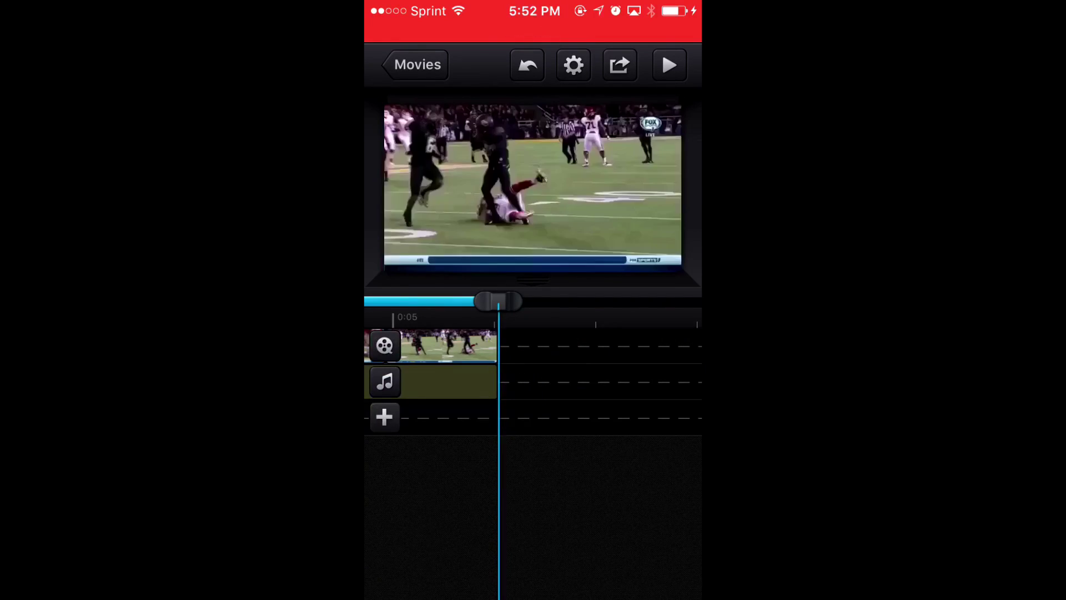
pyautogui.moveTo(497, 300); pyautogui.dragTo(406, 301)
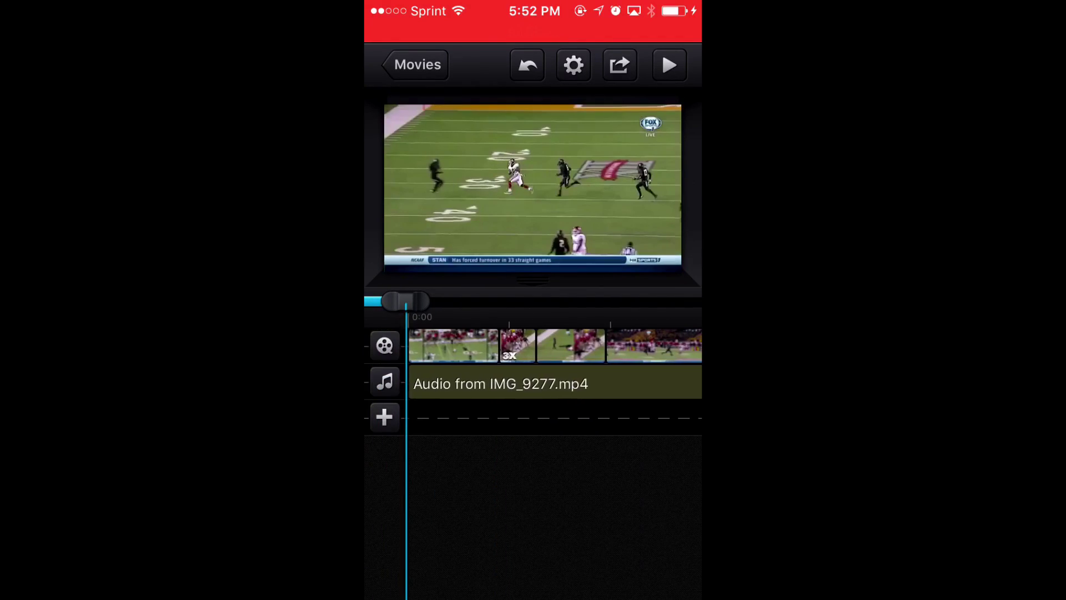